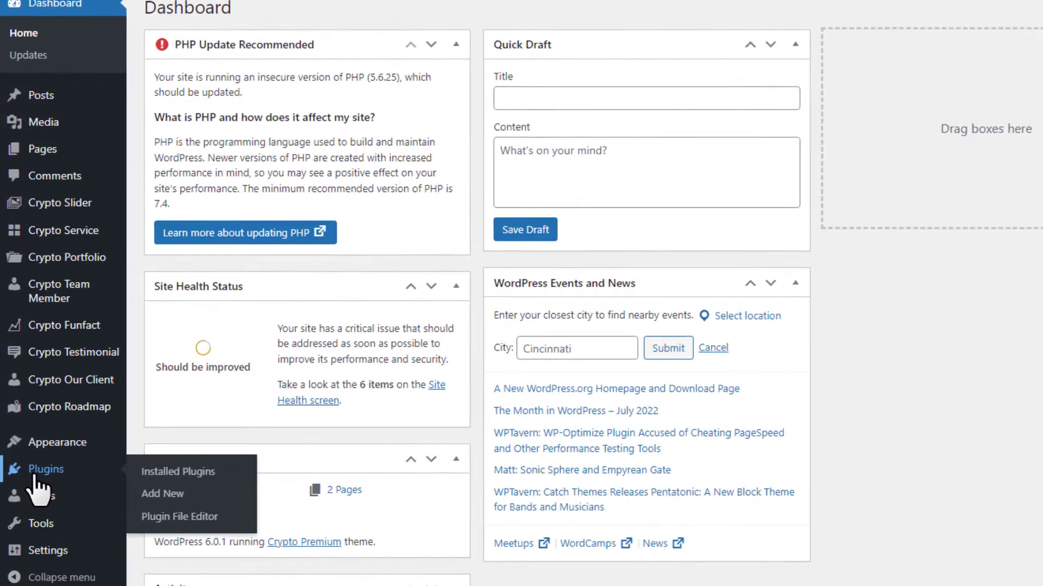
Step: Activate the Cryptocurrency Widgets plugin after checking its details, then start a new crypto widget
left_click(138, 472)
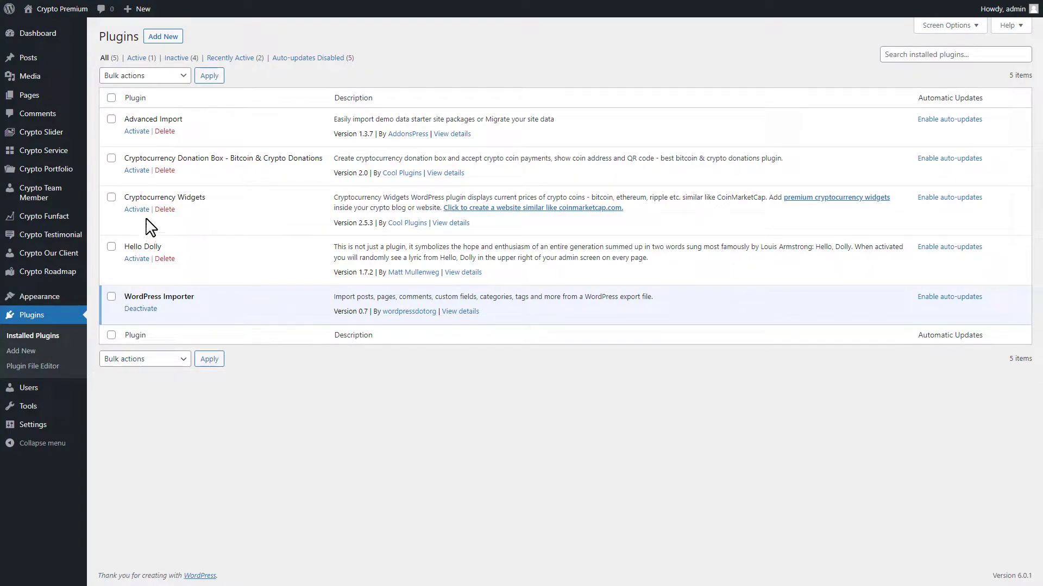
left_click(452, 225)
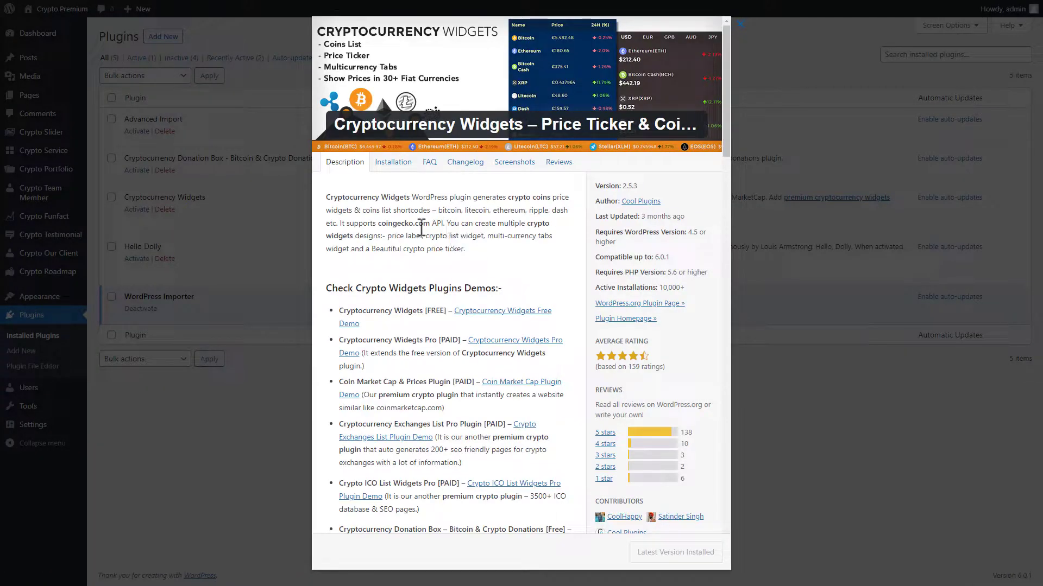
left_click(299, 225)
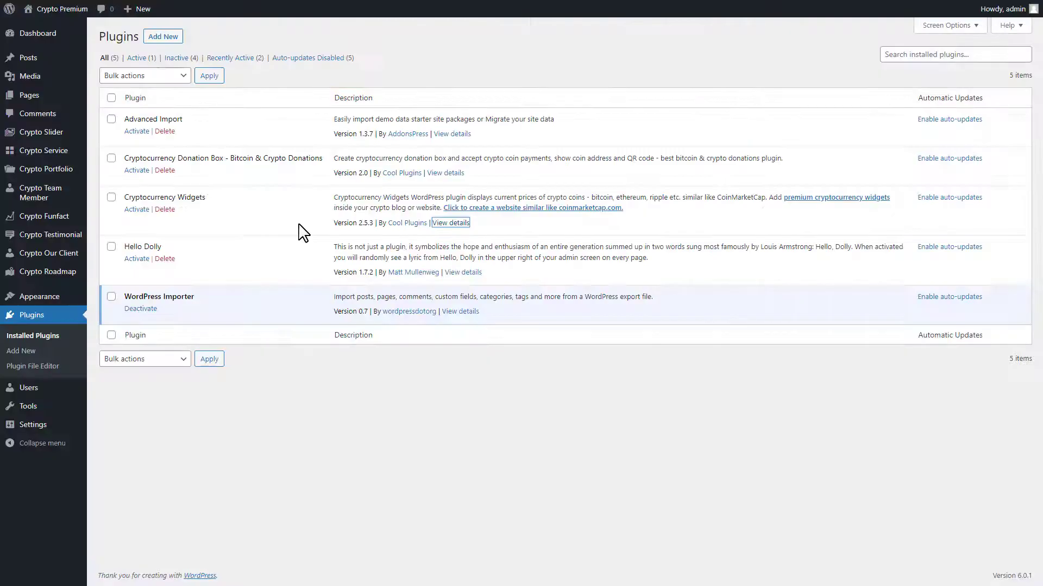
left_click(135, 214)
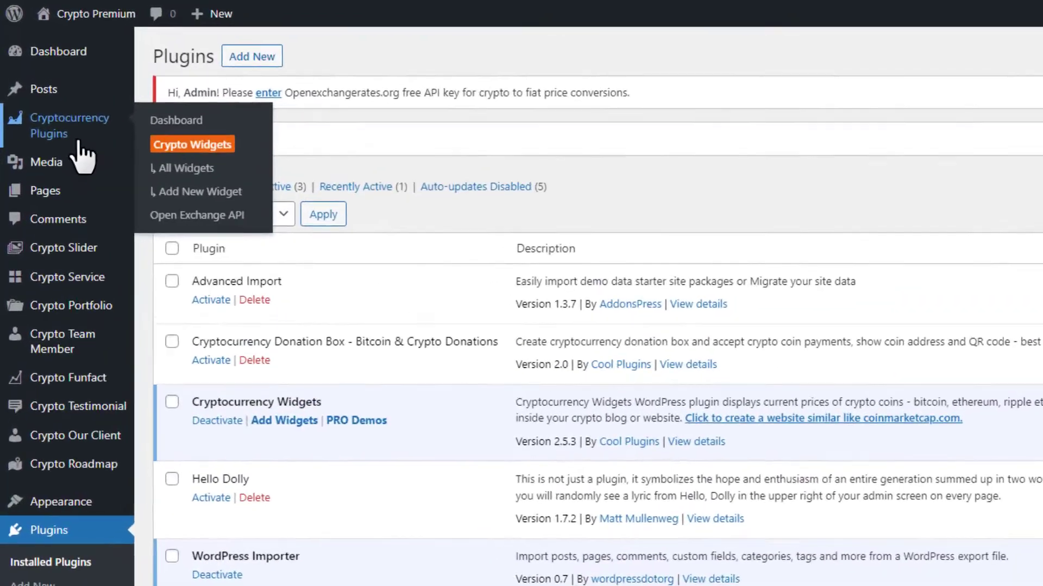
mouse_move(74, 132)
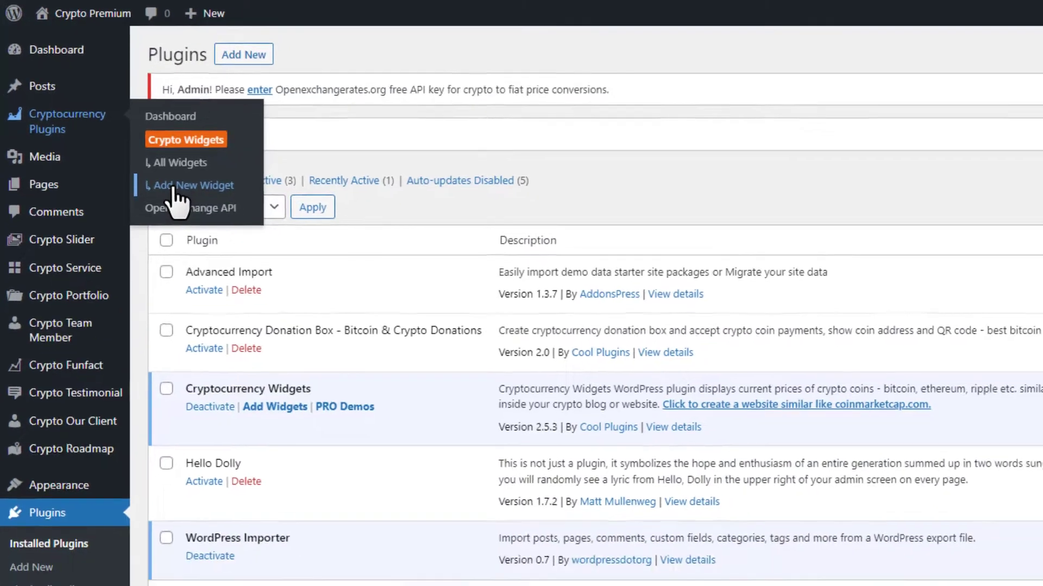
left_click(189, 205)
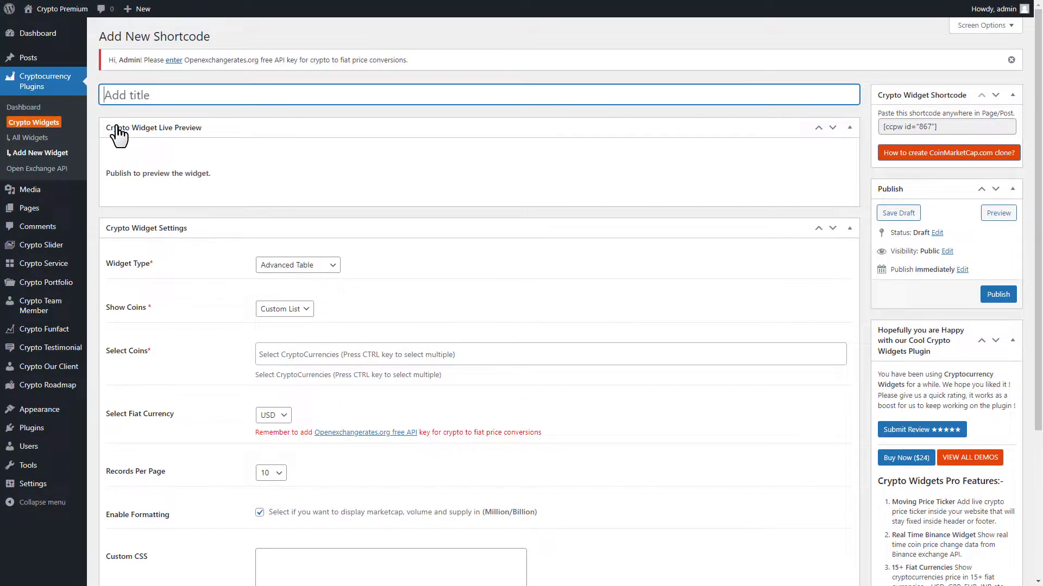
type("Advanced Table")
scroll(209, 261, "down", 1)
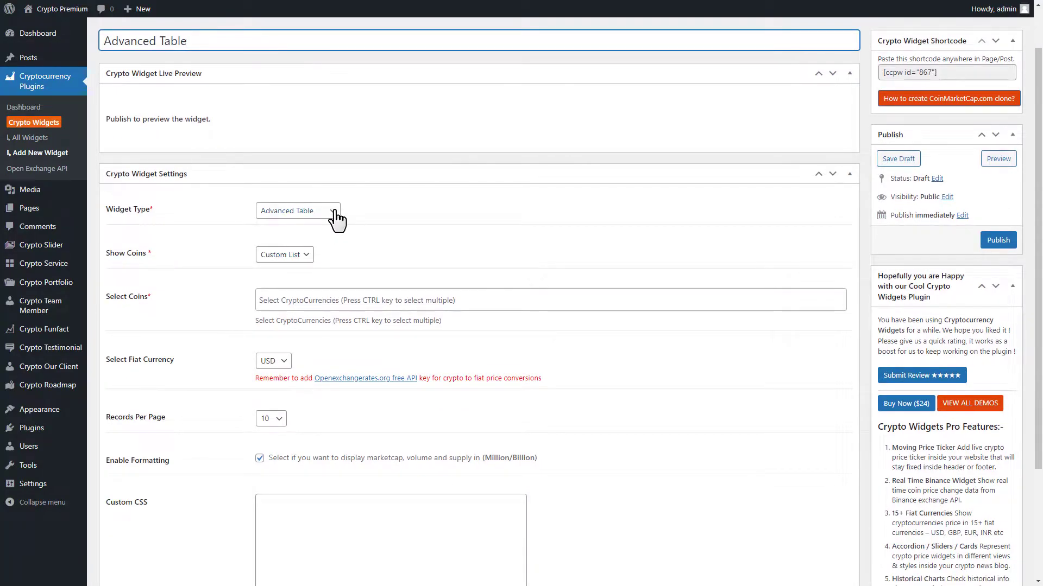
Step: Publish the Advanced Table widget with Widget Type Advanced Table and Show Coins Top 50
left_click(337, 216)
left_click(316, 224)
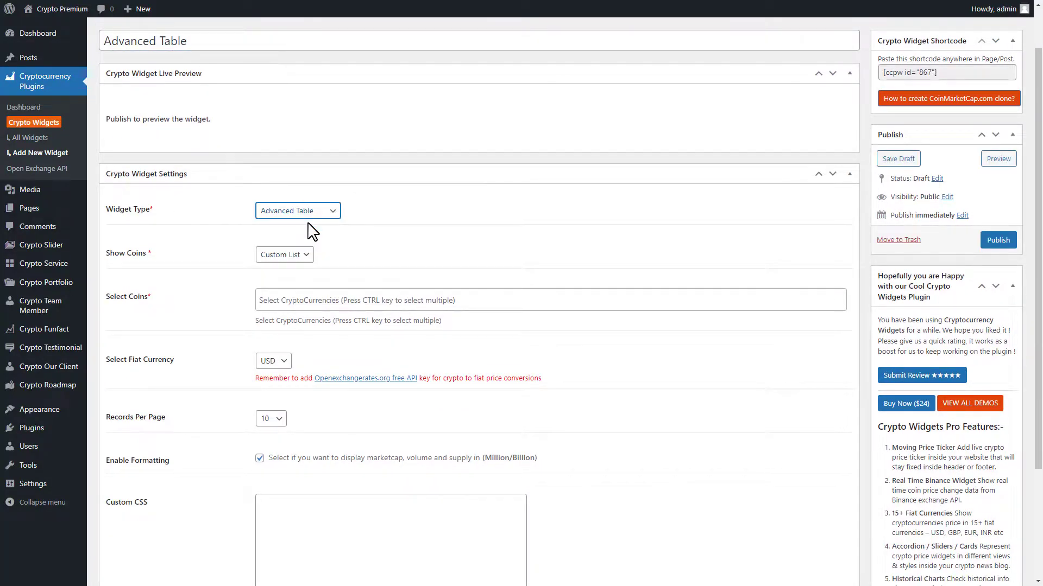
left_click(307, 257)
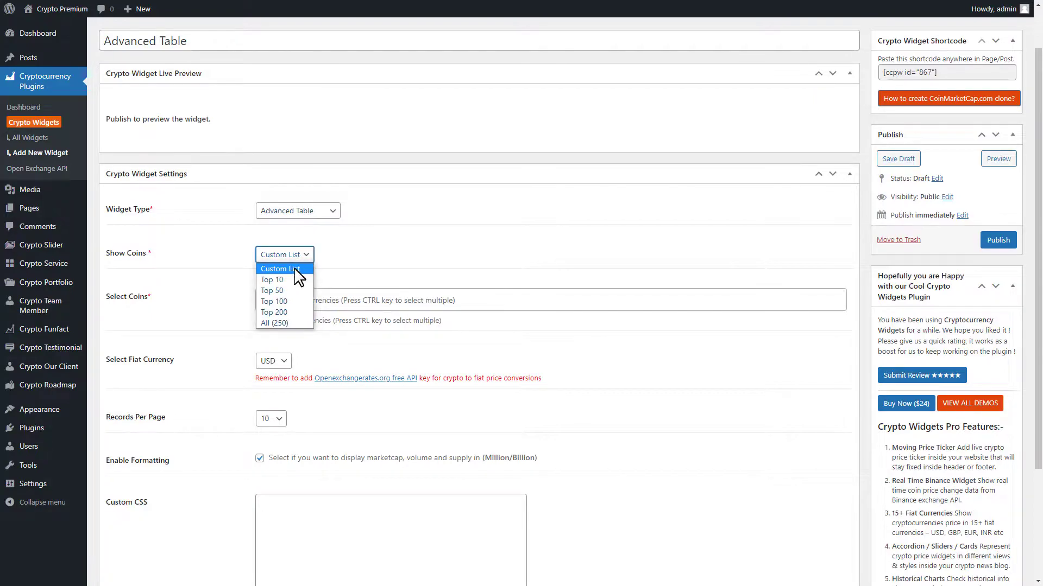
left_click(273, 291)
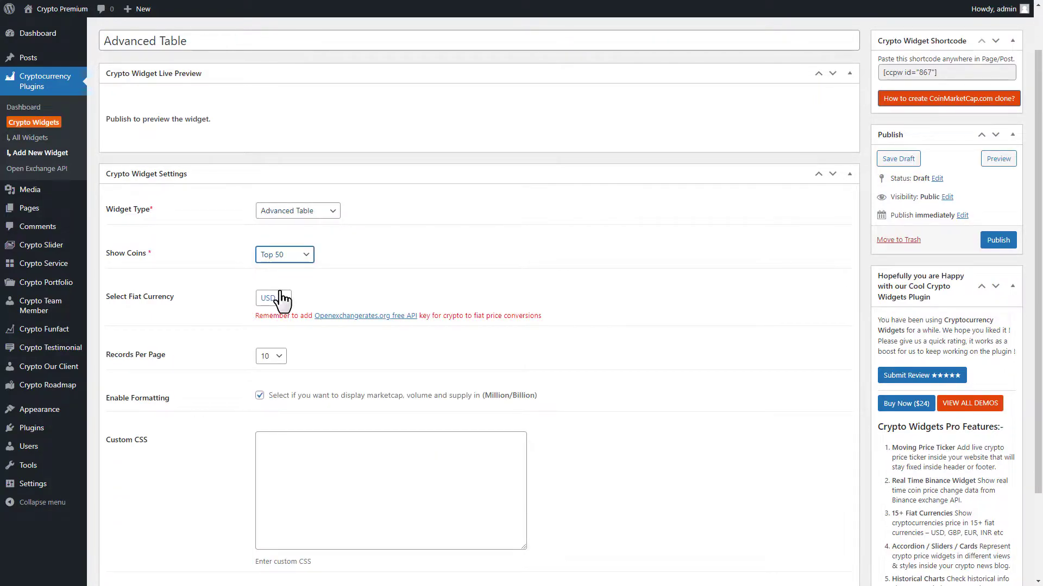
scroll(584, 298, "up", 2)
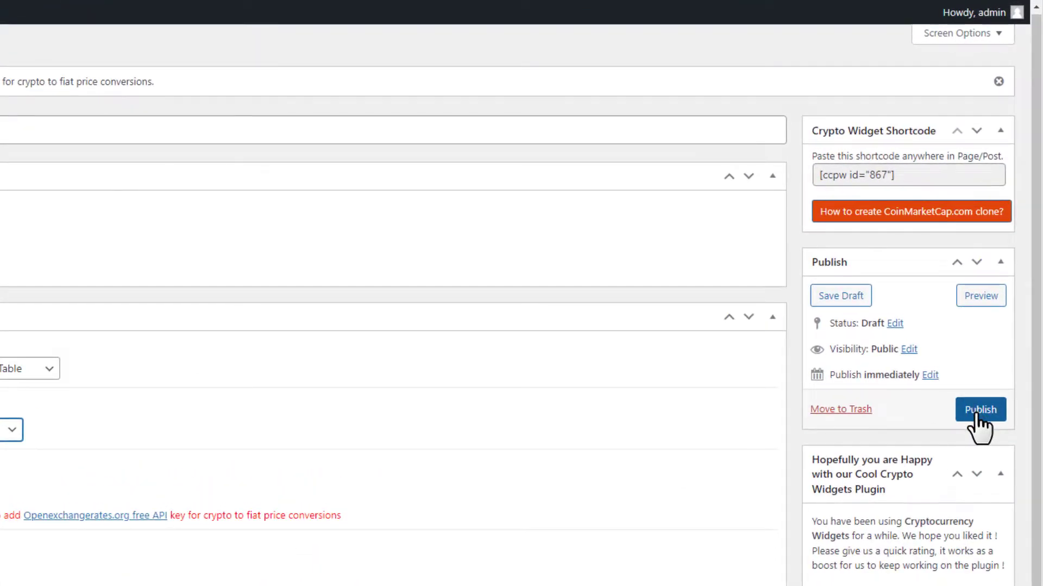
left_click(980, 411)
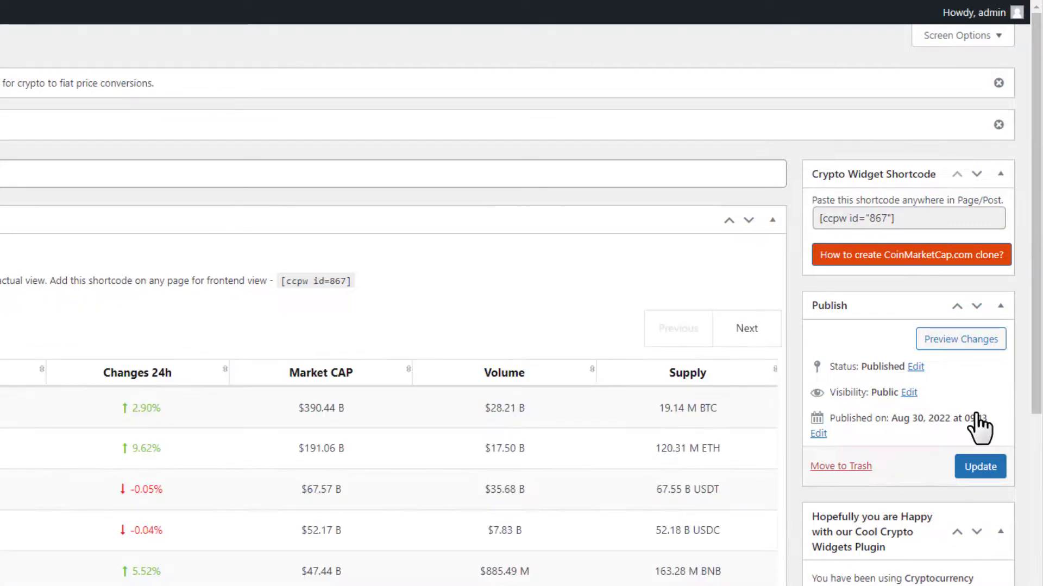
Step: Copy the widget's shortcode [ccpw id="867"]
left_click(909, 218)
right_click(885, 218)
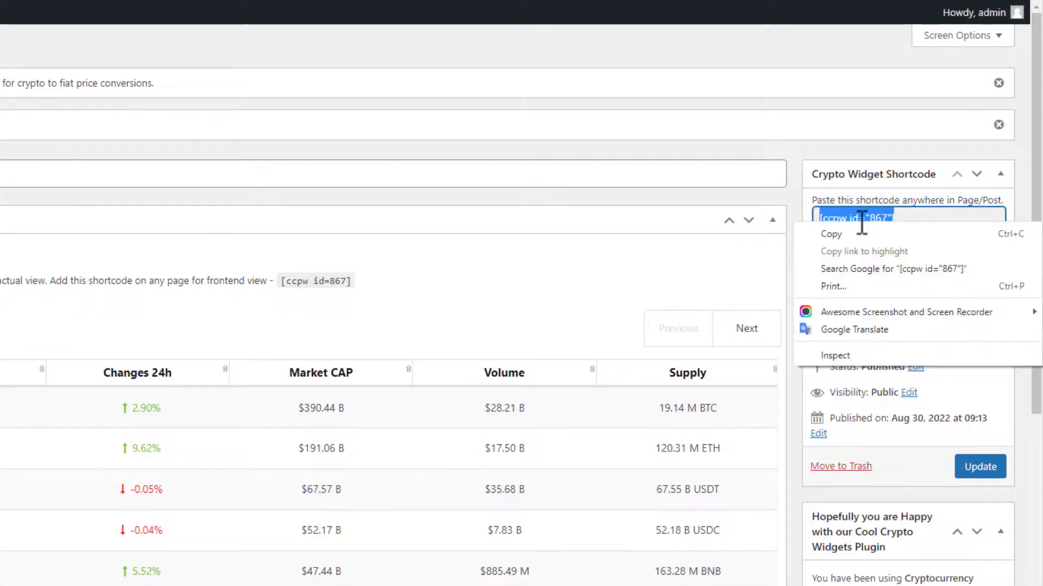
left_click(831, 235)
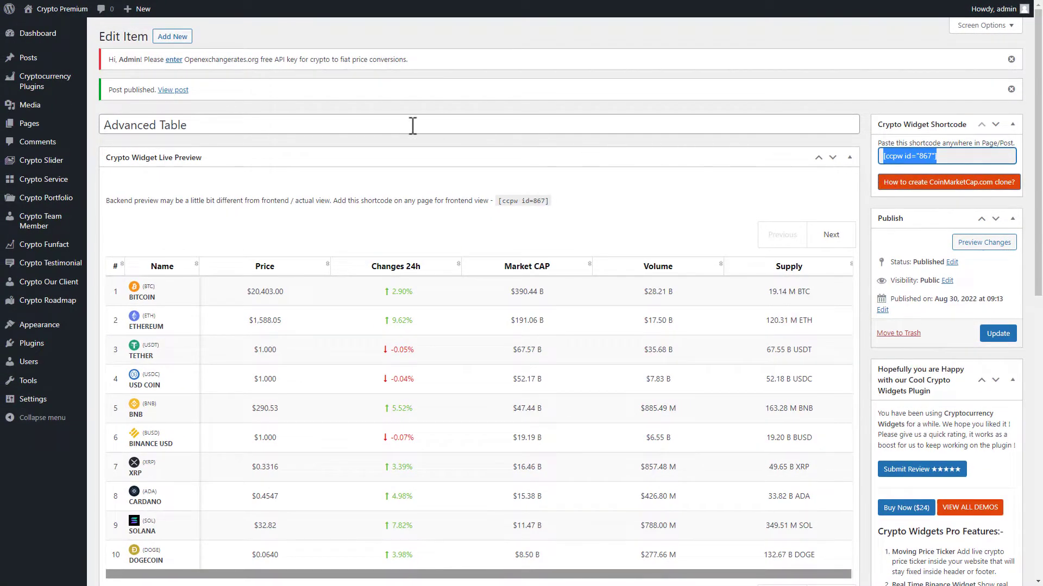
Step: Publish an 'Advanced Table' page containing the pasted widget shortcode, then reload the site
mouse_move(30, 123)
left_click(139, 140)
type("A")
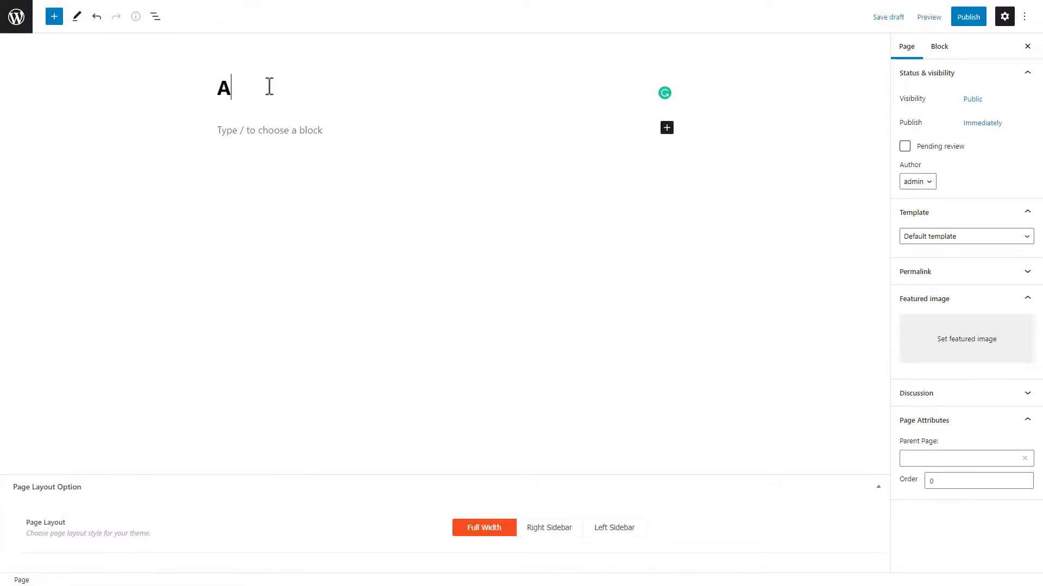
type("dvanced Table")
left_click(291, 136)
key("ctrl+v")
left_click(969, 17)
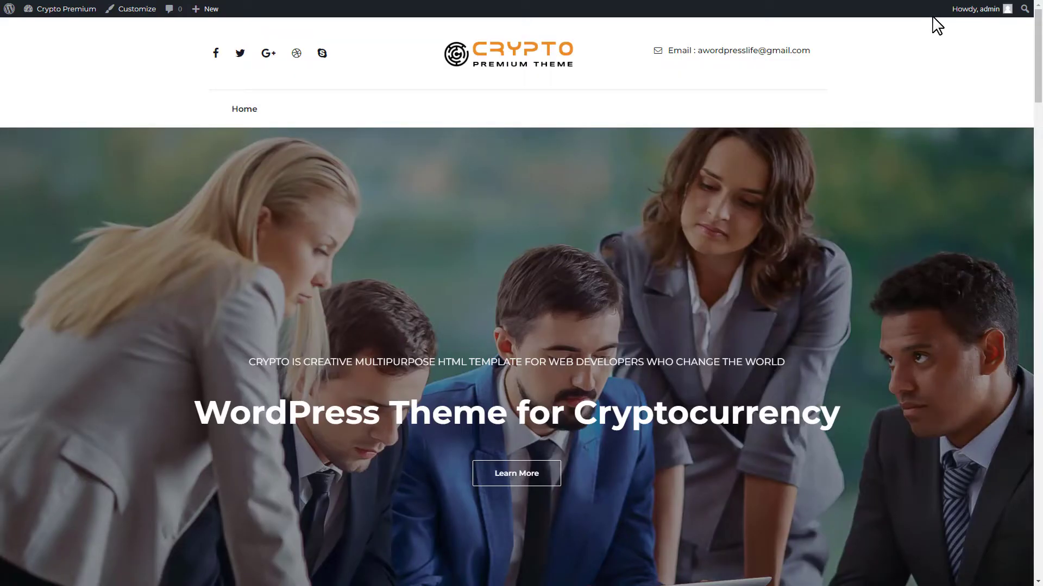
key("F5")
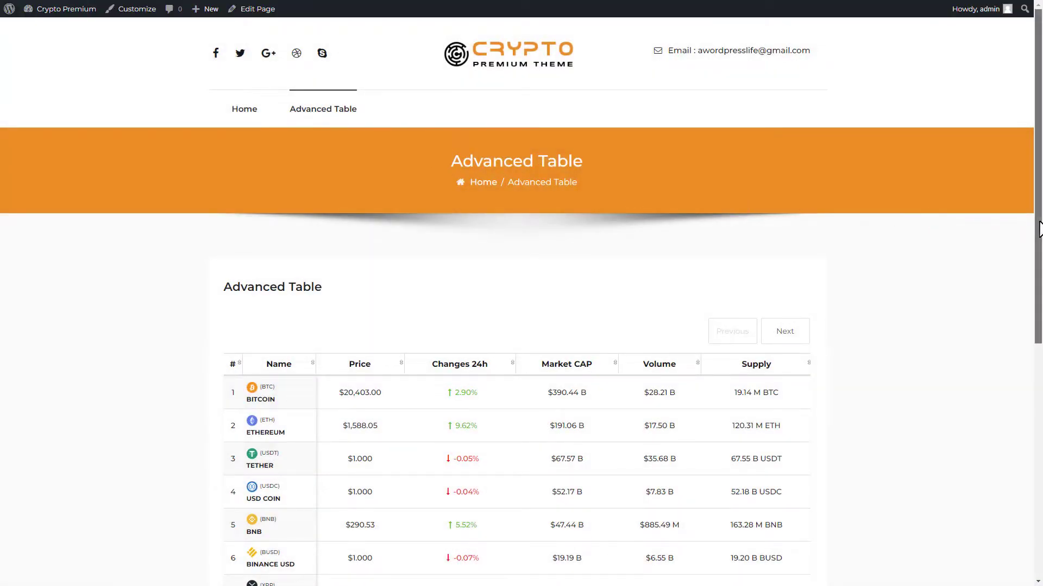
mouse_move(1036, 230)
left_mouse_down()
mouse_move(1040, 389)
mouse_move(1034, 159)
left_mouse_up()
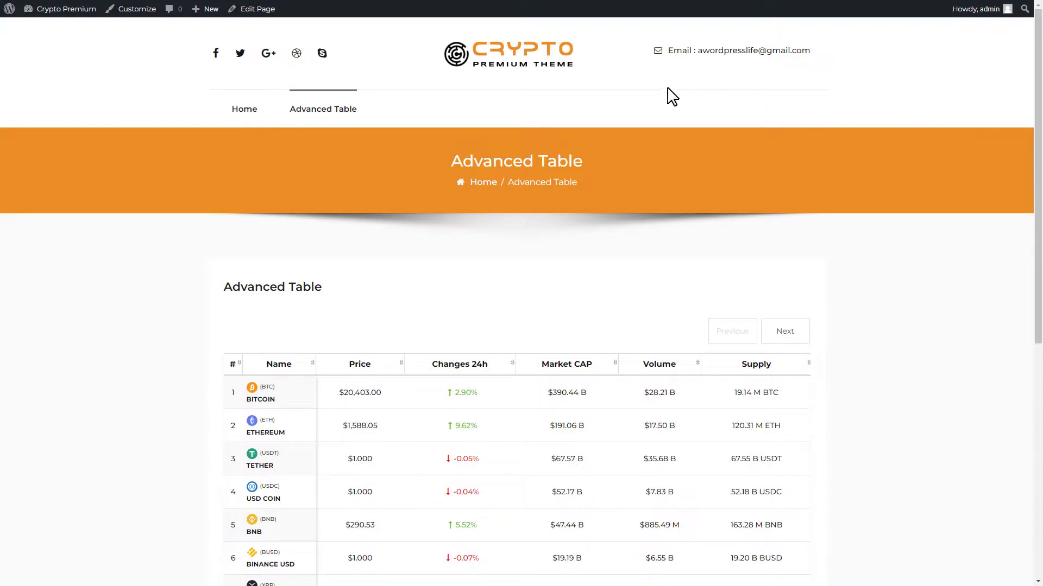
mouse_move(43, 120)
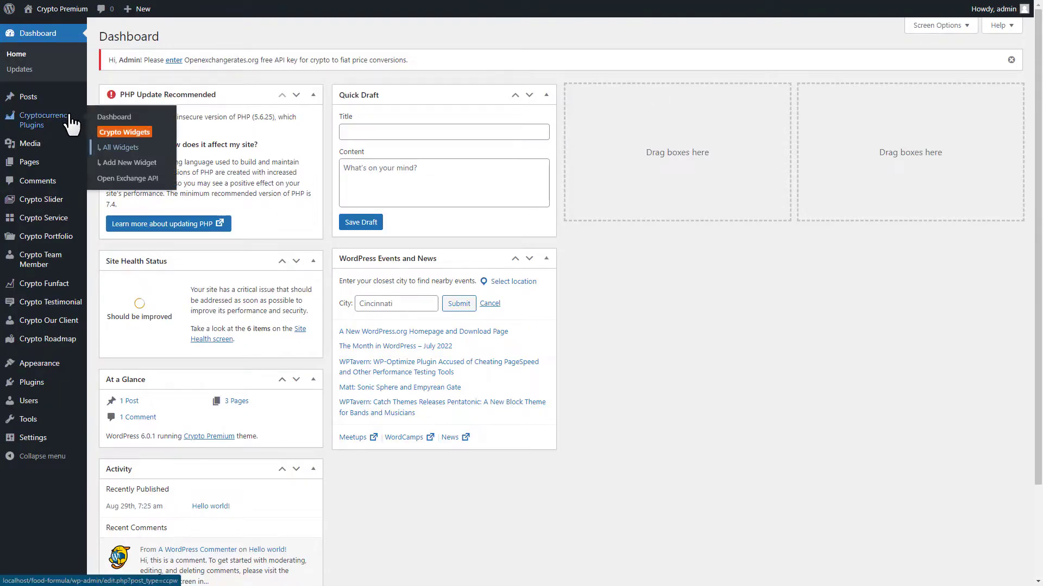
Step: Publish a Simple List widget showing the top 50 coins and copy its shortcode
left_click(131, 163)
type("Simple List")
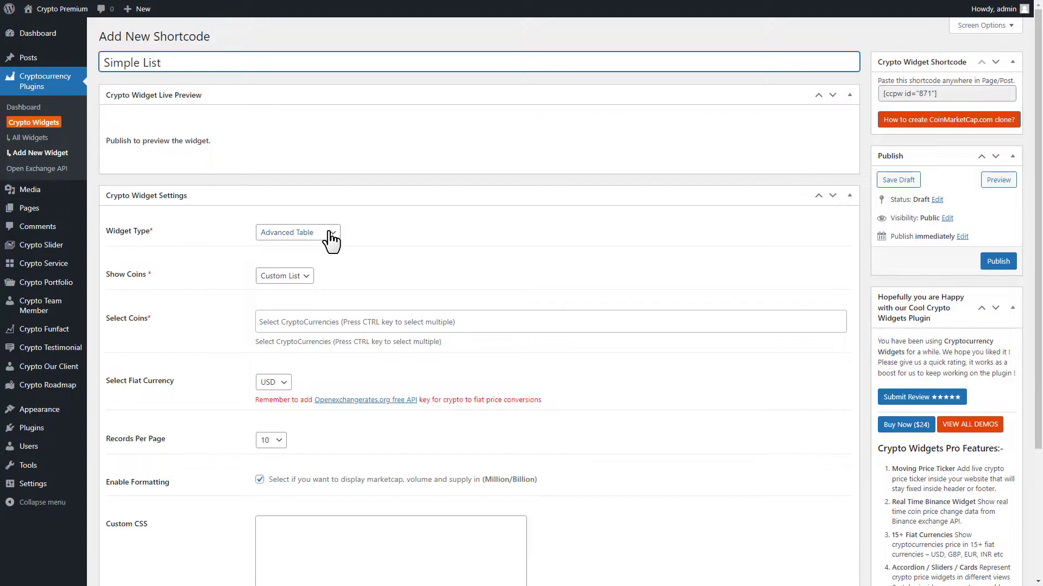
left_click(332, 236)
left_click(310, 261)
left_click(306, 277)
left_click(284, 316)
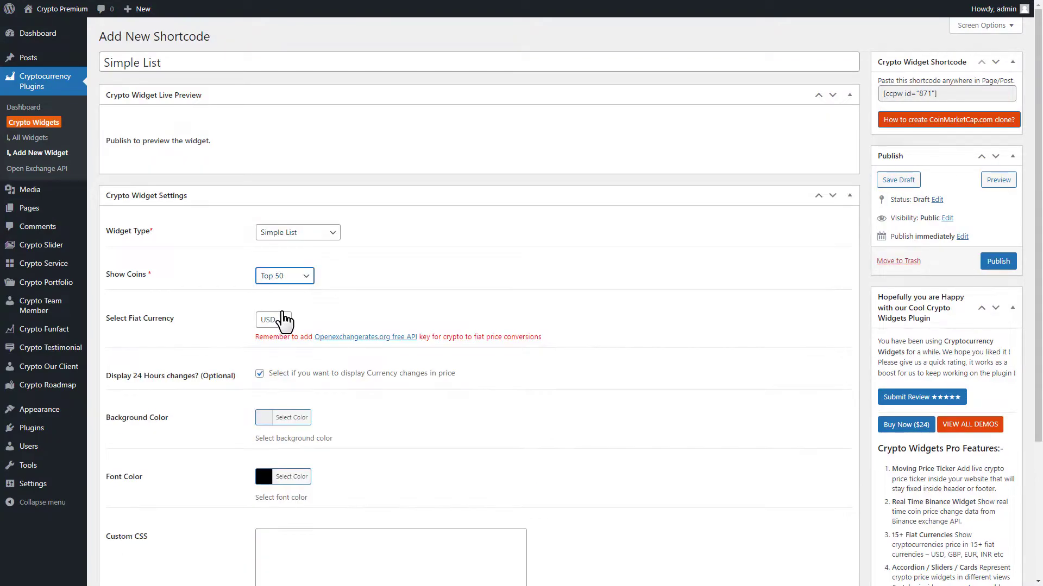
left_click(998, 262)
left_click(945, 155)
right_click(884, 155)
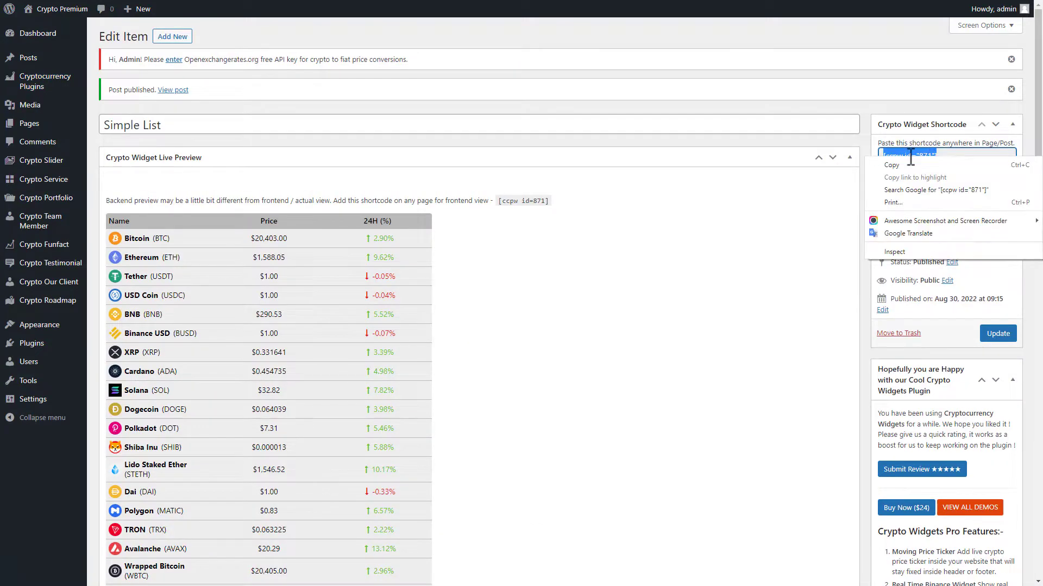
left_click(901, 173)
Step: Publish a new Simple List page containing the pasted widget shortcode
mouse_move(30, 123)
left_click(111, 142)
type("Simp")
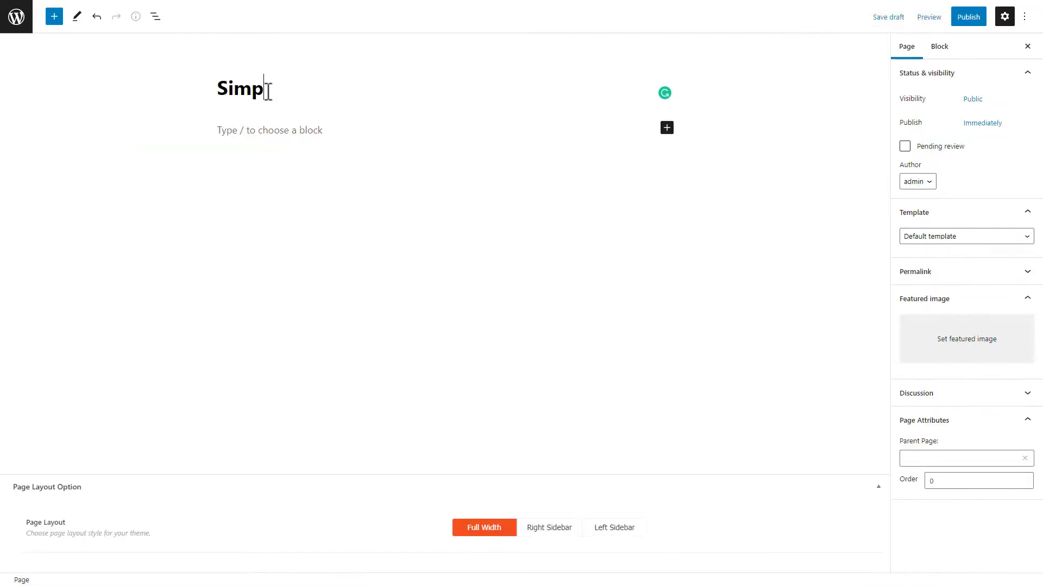
left_click(250, 130)
key("ctrl+v")
left_click(969, 17)
left_click(932, 16)
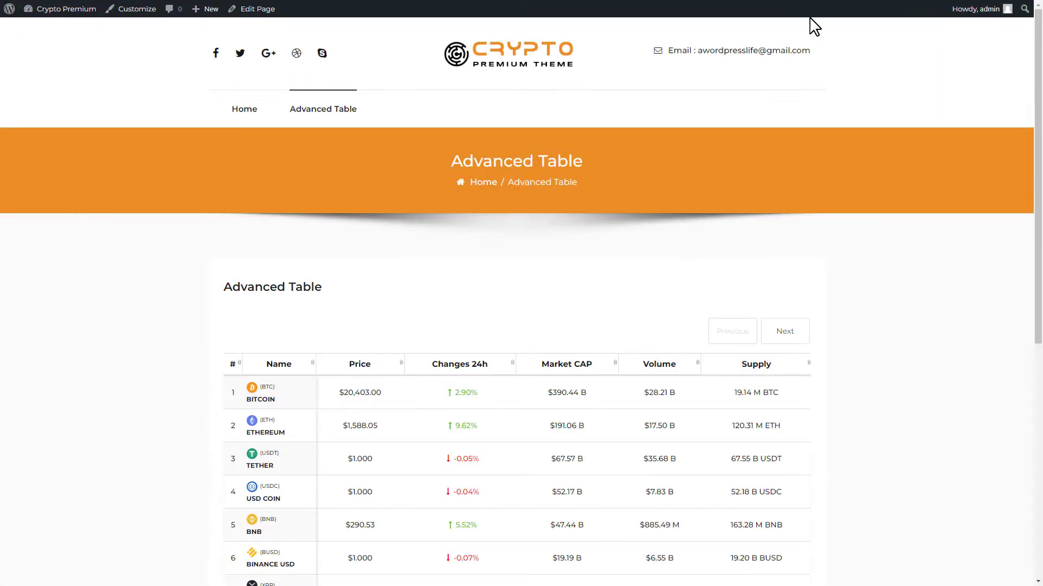
Step: View the Simple List page from the site home page, then begin another crypto widget
left_click(552, 58)
left_click(417, 112)
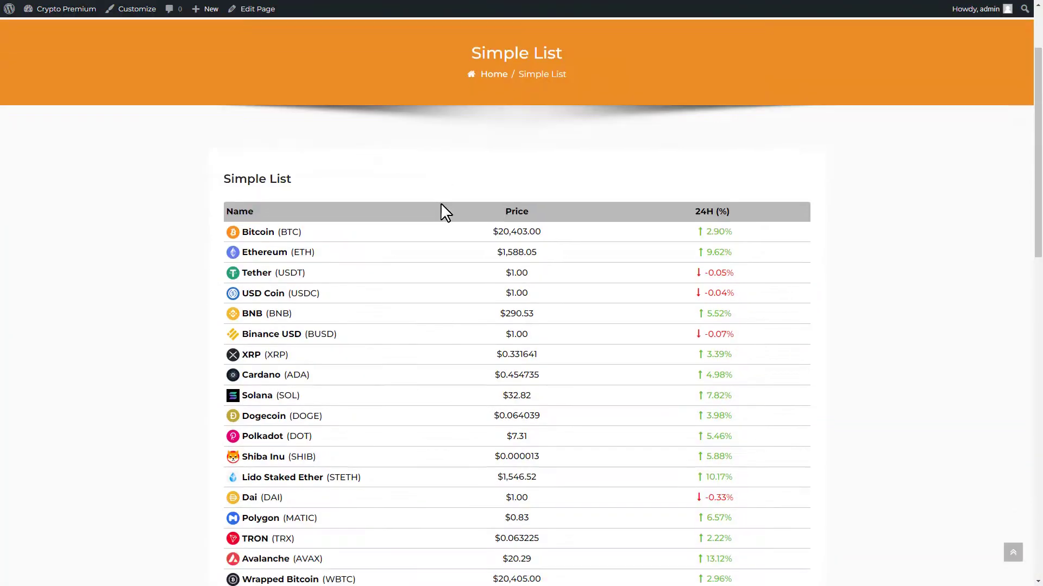
scroll(442, 211, "down", 5)
scroll(444, 210, "up", 10)
mouse_move(44, 80)
left_click(115, 161)
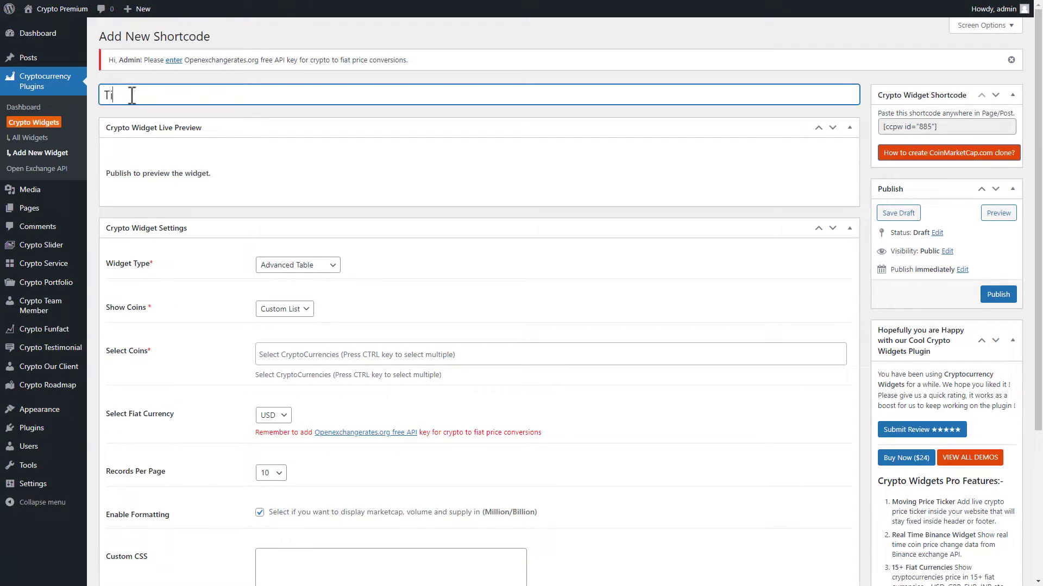
Step: Publish the Ticker widget as Ticker / Marquee with the top 50 coins, and copy its shortcode
left_click(297, 265)
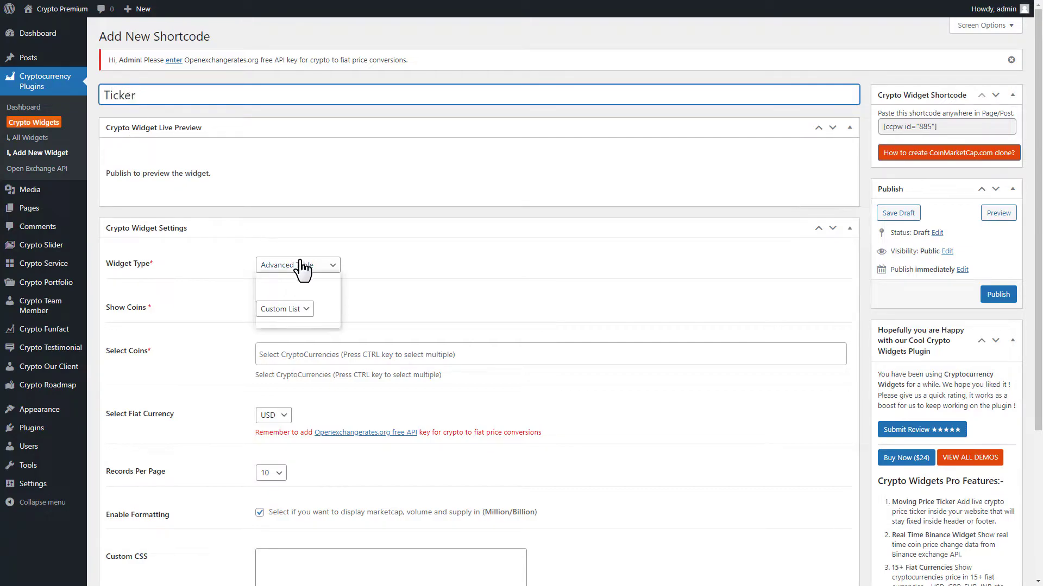
left_click(294, 294)
left_click(297, 314)
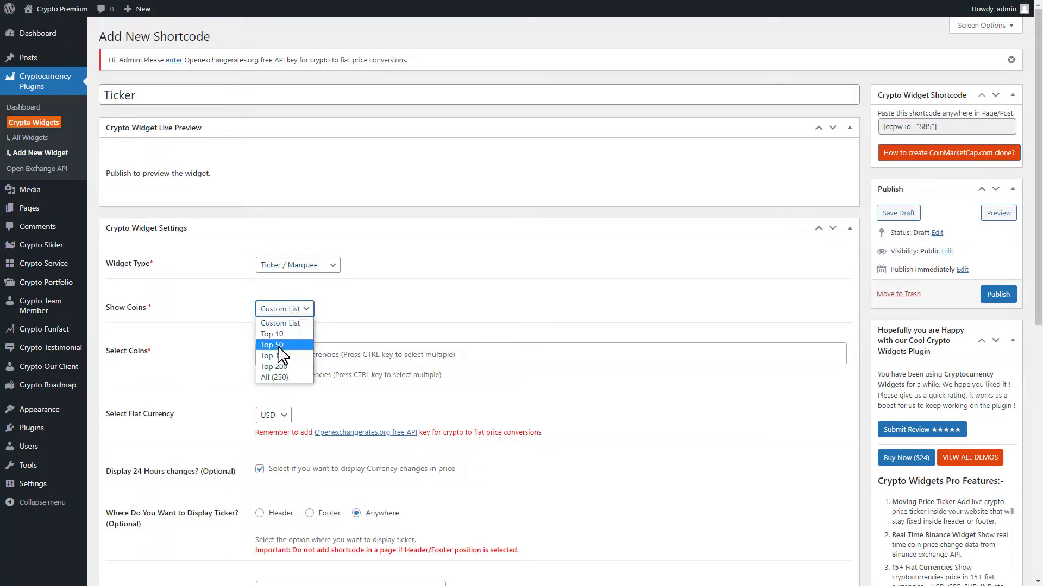
left_click(281, 345)
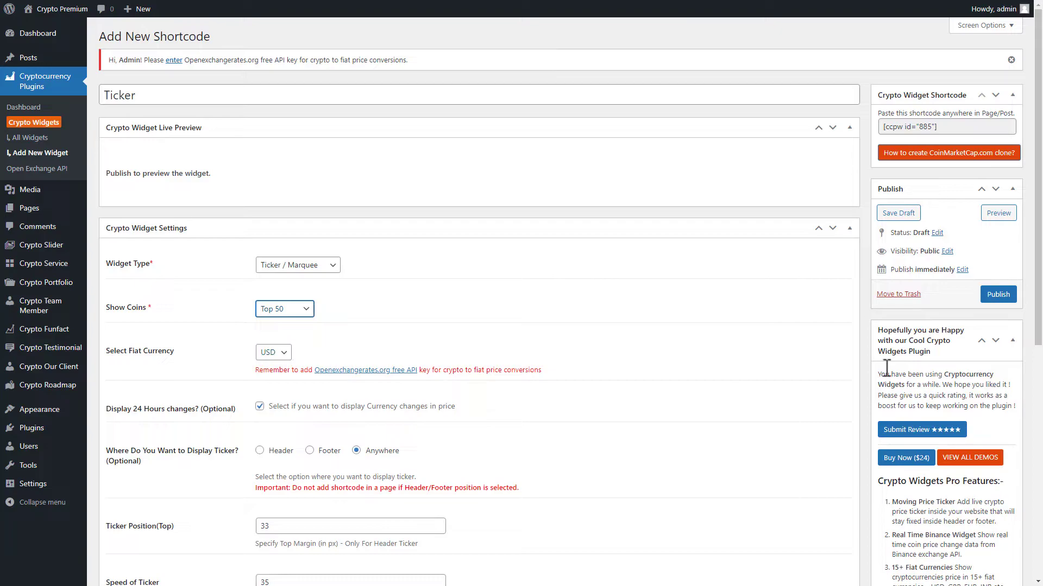
left_click(996, 297)
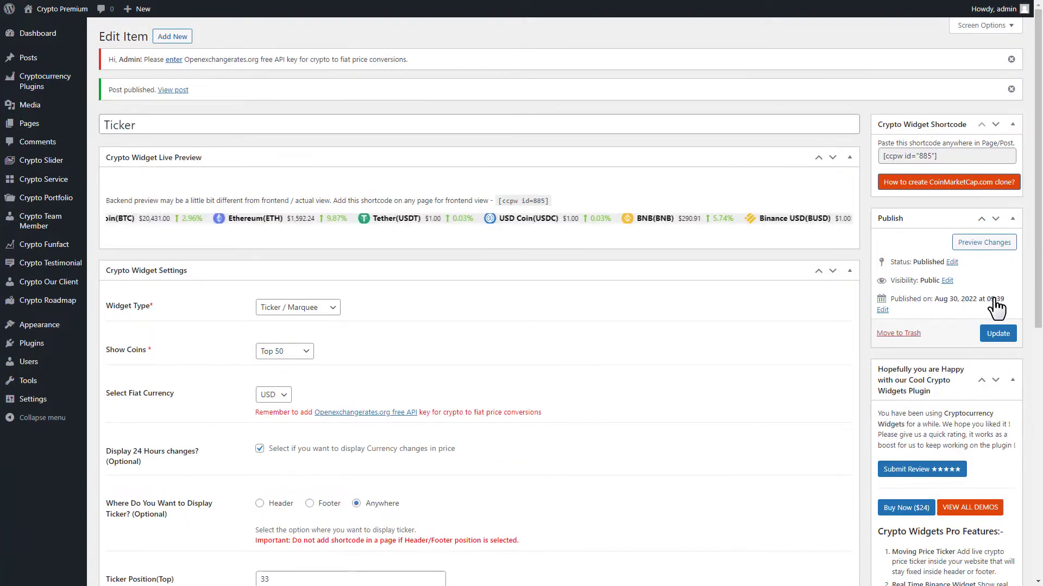
left_click(924, 158)
right_click(924, 161)
mouse_move(29, 123)
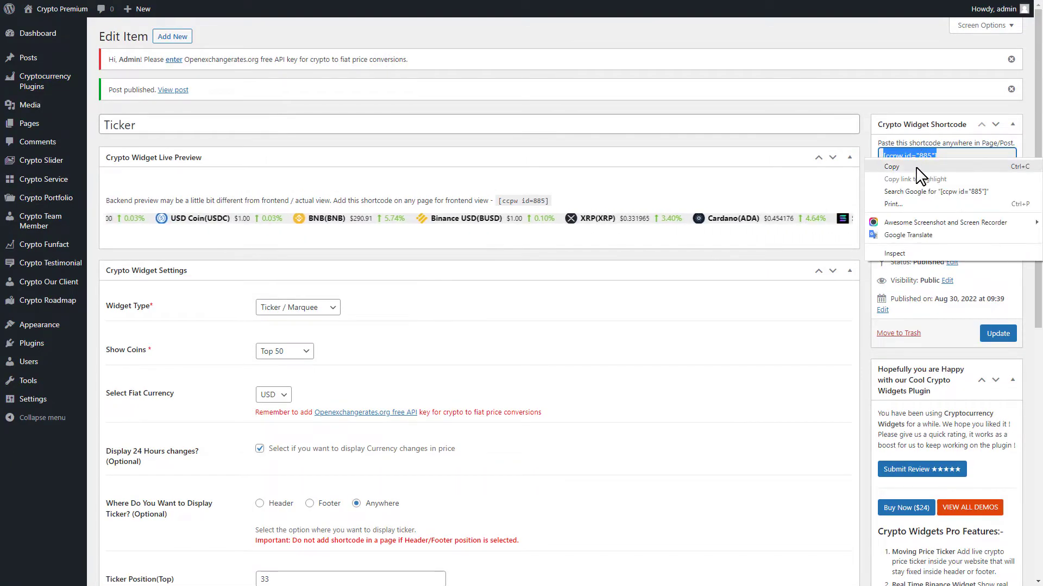
left_click(913, 167)
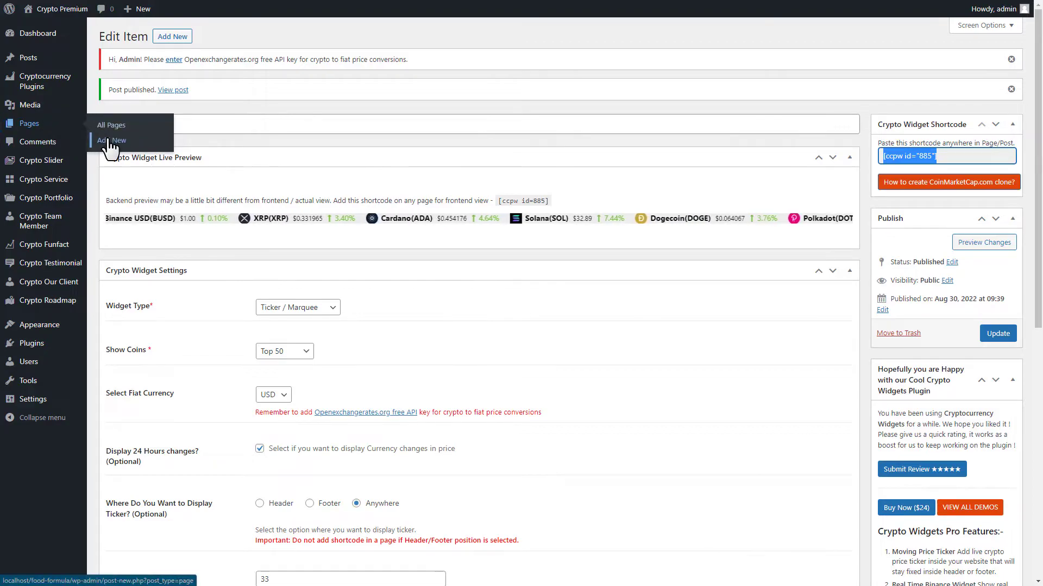
Step: Publish a Ticker page with the pasted shortcode and view it on the live site
left_click(111, 141)
type("Tic")
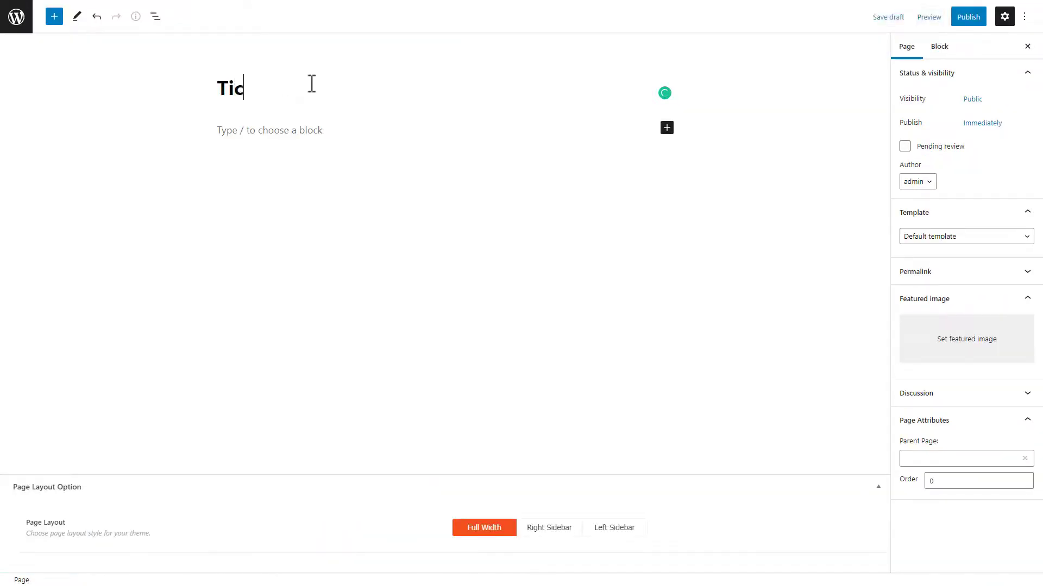
left_click(309, 130)
key("ctrl+v")
left_click(977, 29)
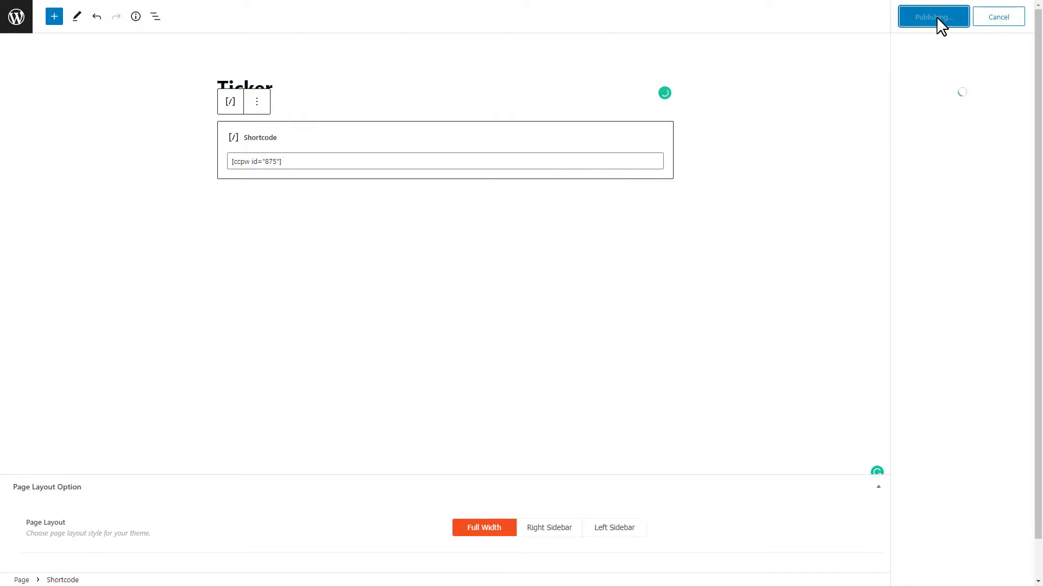
left_click(938, 28)
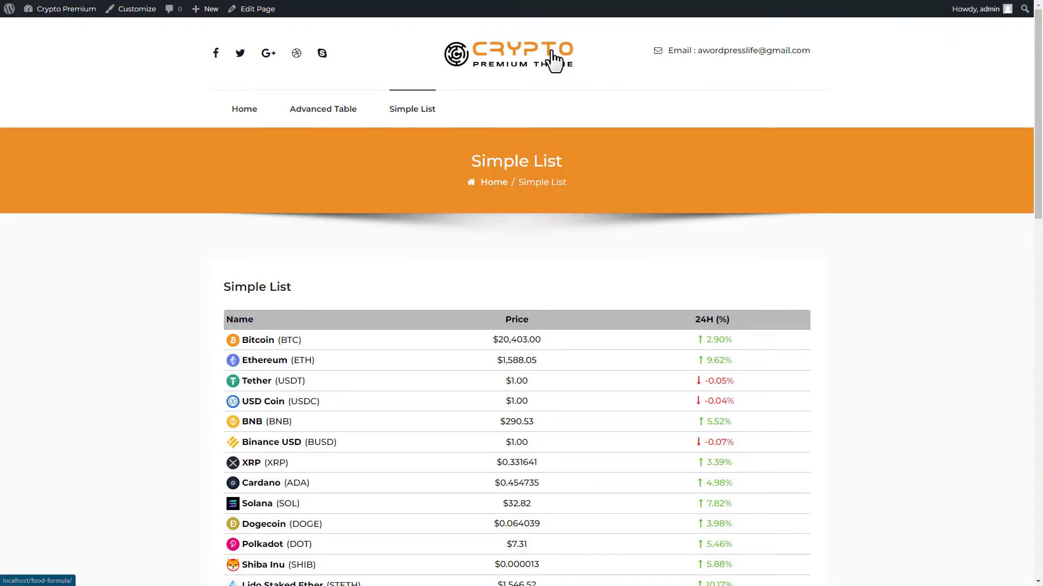
left_click(562, 61)
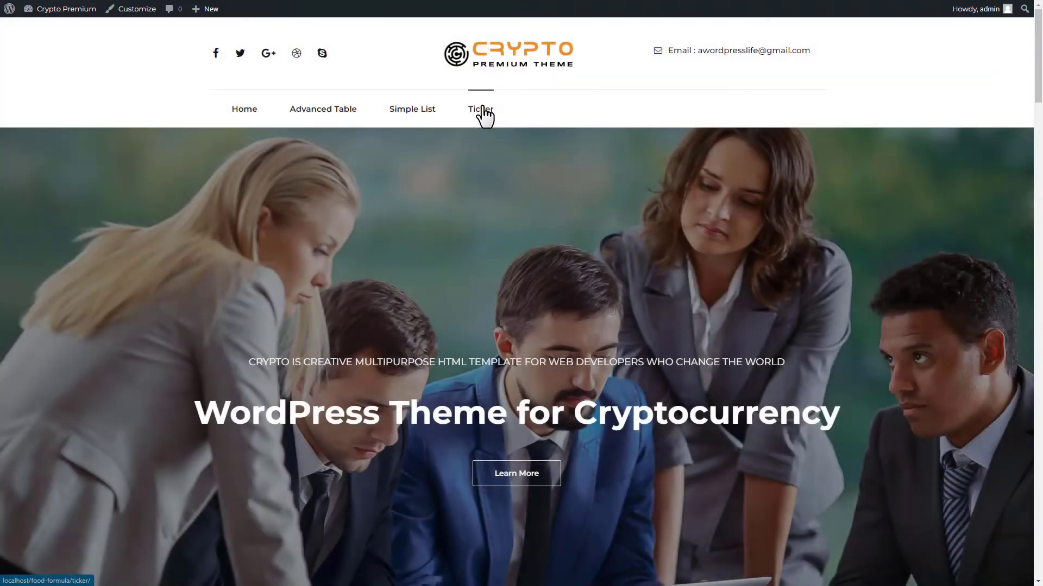
left_click(481, 111)
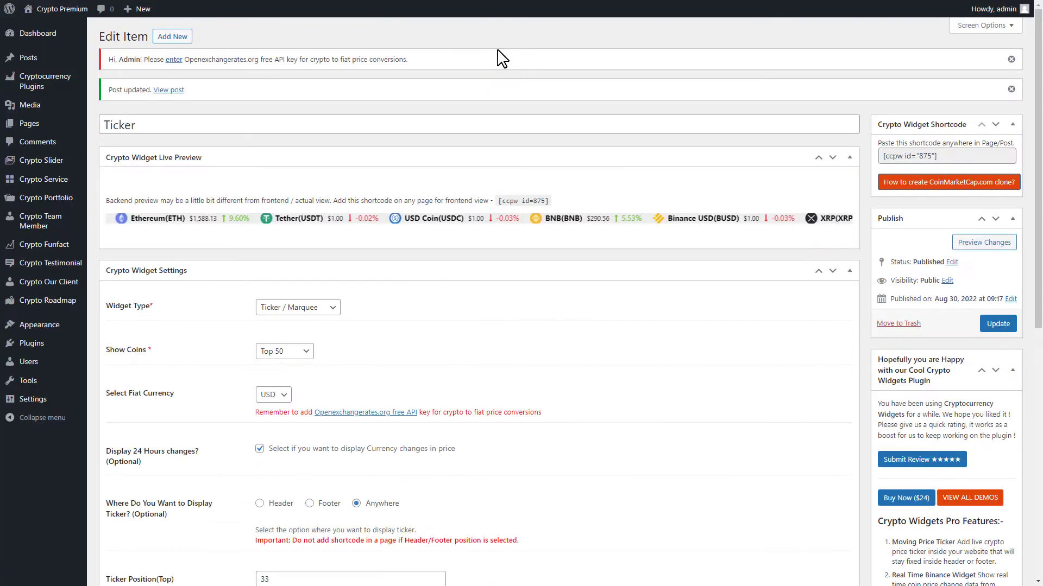
scroll(342, 284, "down", 2)
scroll(342, 285, "down", 2)
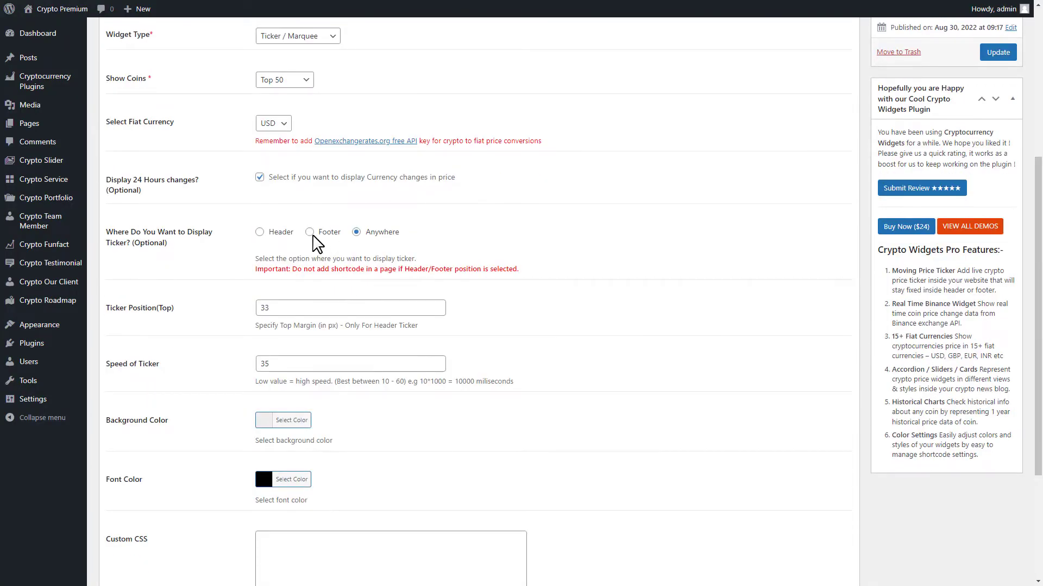
scroll(428, 259, "up", 5)
Step: Update the Ticker widget to display in the Footer and reload the site to check it
left_click(995, 326)
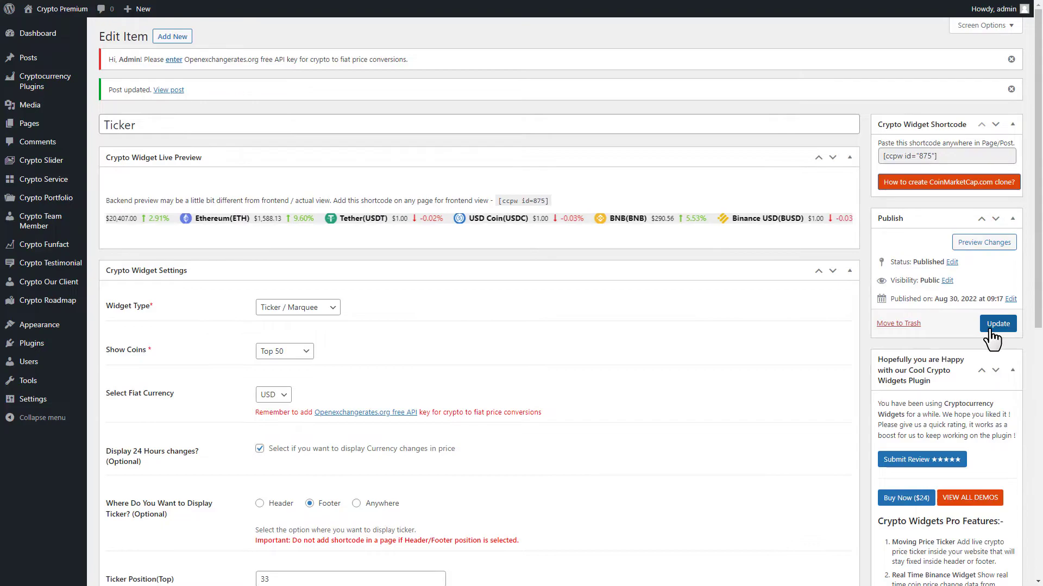
key("F5")
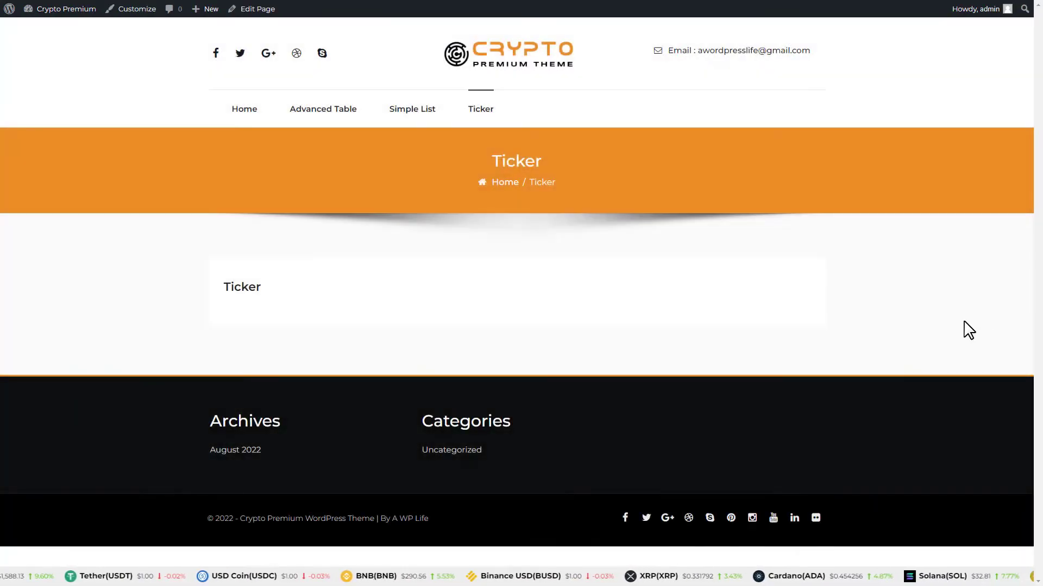
scroll(765, 488, "down", 4)
scroll(778, 430, "down", 7)
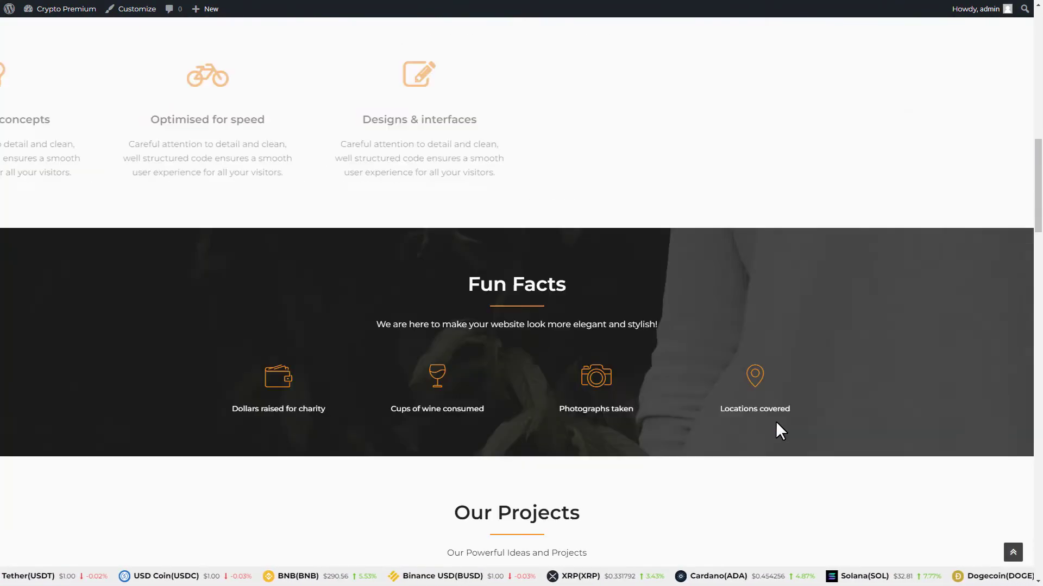
scroll(779, 430, "down", 3)
scroll(777, 429, "down", 4)
scroll(776, 422, "down", 5)
scroll(776, 422, "down", 5)
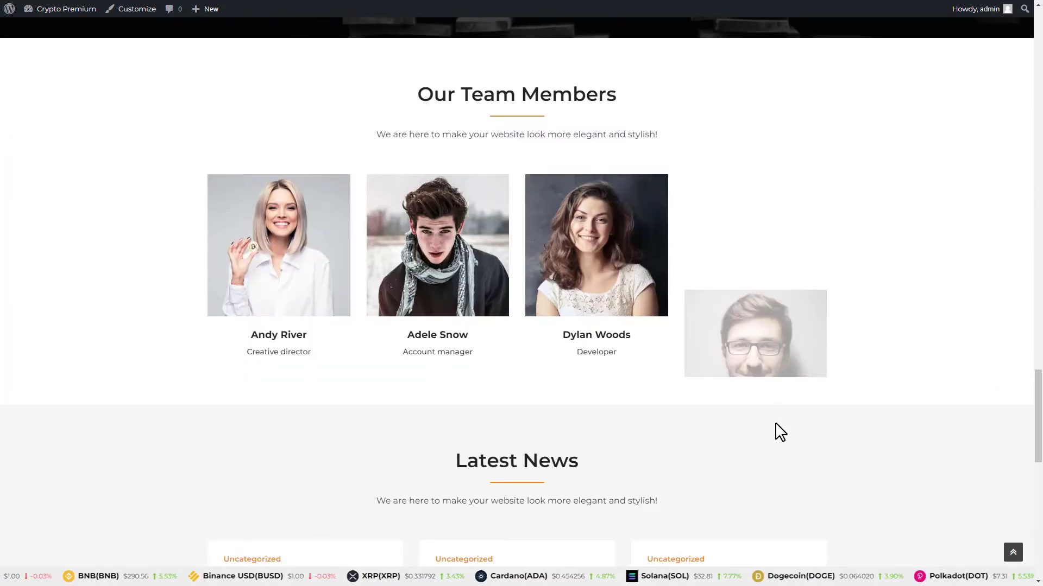
scroll(777, 432, "down", 5)
scroll(776, 425, "down", 4)
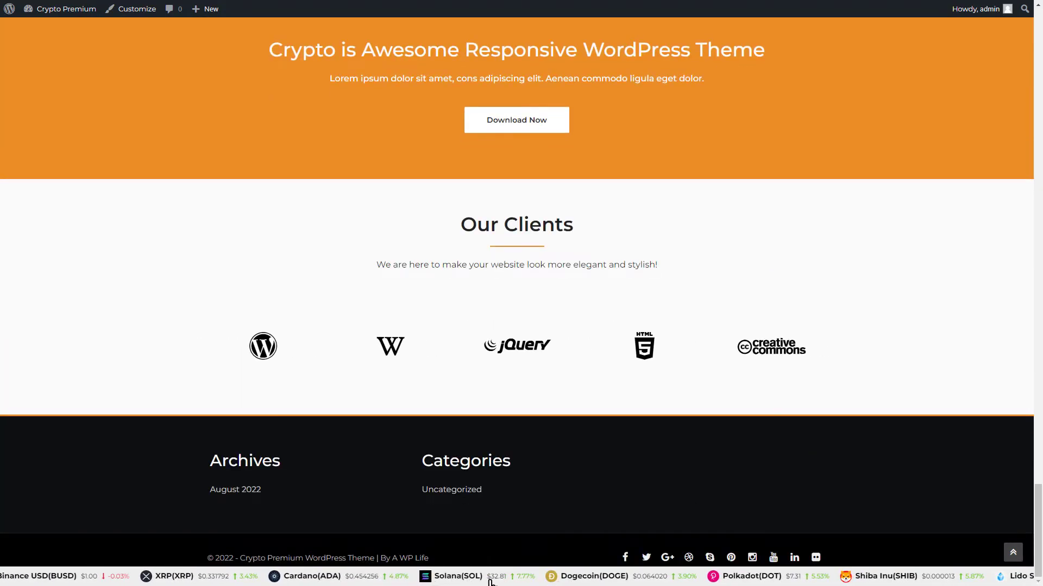
left_click(1012, 558)
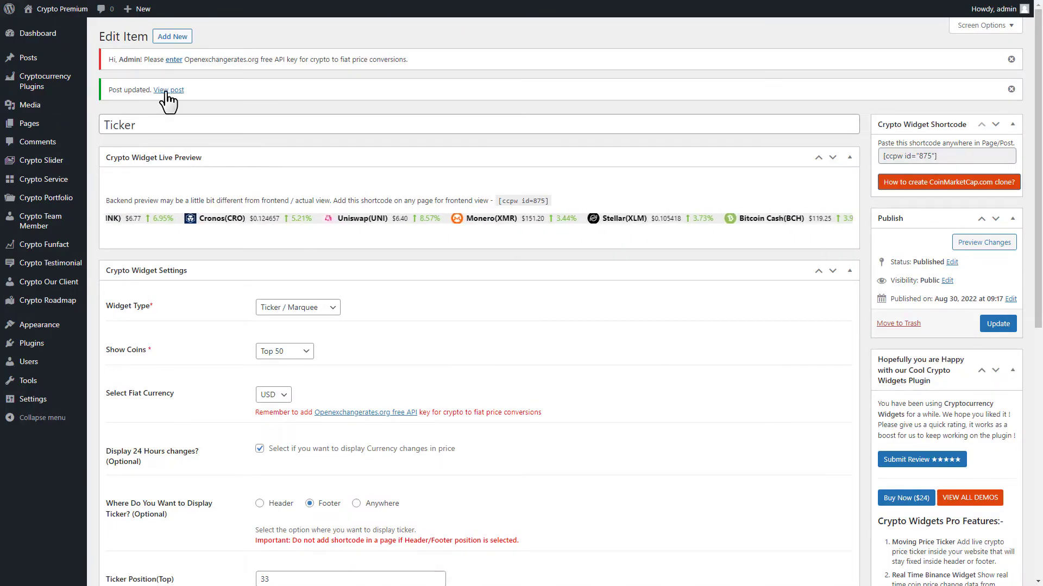
Step: Publish a 'multi currency' widget of type Multi Currency Tabs showing the top 10 coins
left_click(117, 130)
type("multi currency")
left_click(300, 269)
left_click(300, 312)
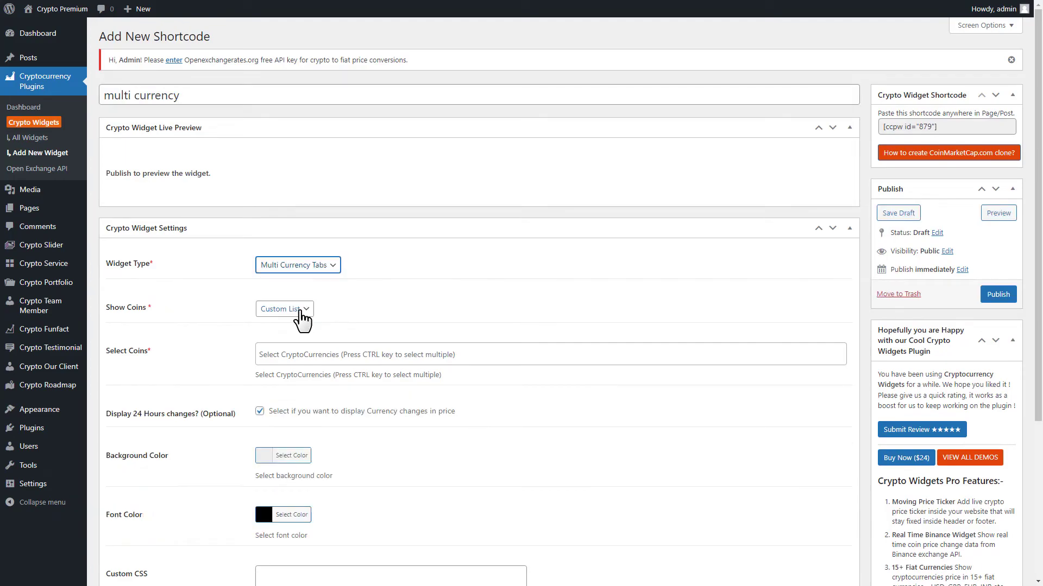
left_click(284, 309)
left_click(281, 325)
left_click(998, 293)
left_click(953, 156)
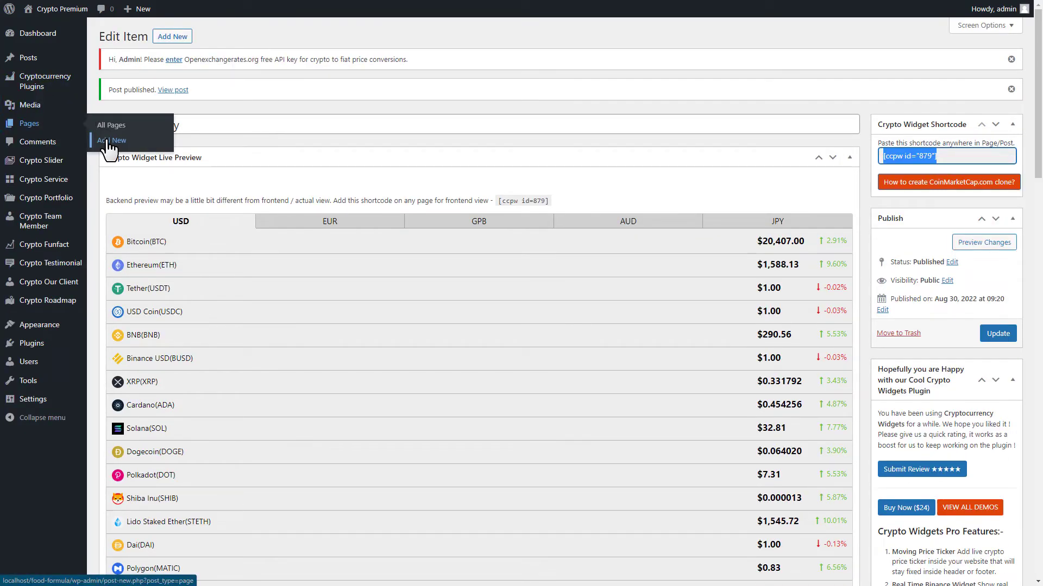
Step: Publish a new Multi Currency page with the widget shortcode and open it on the site
left_click(108, 140)
type("Multi Currency")
left_click(967, 17)
left_click(920, 25)
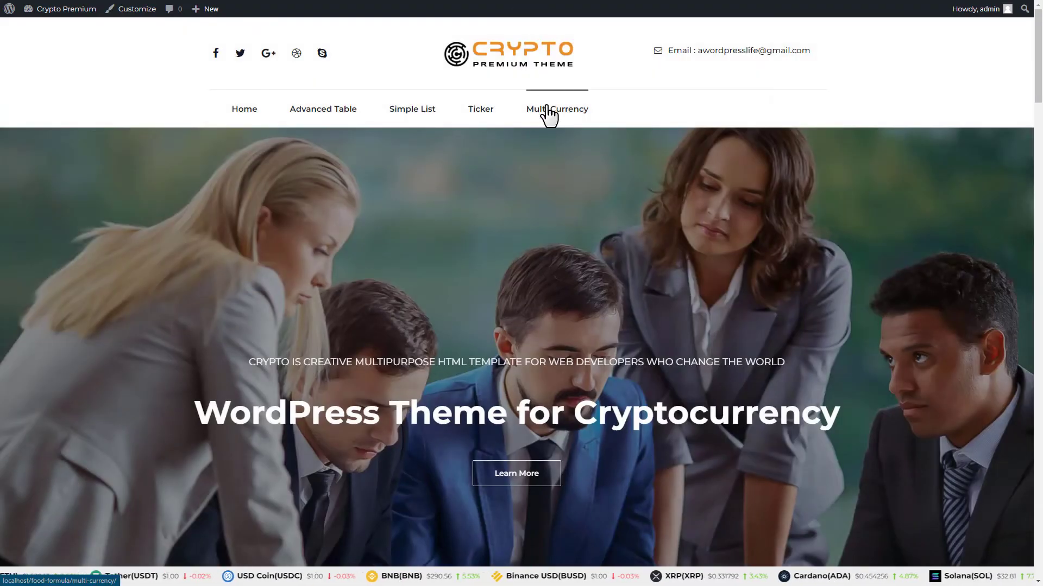
left_click(549, 114)
scroll(409, 172, "down", 2)
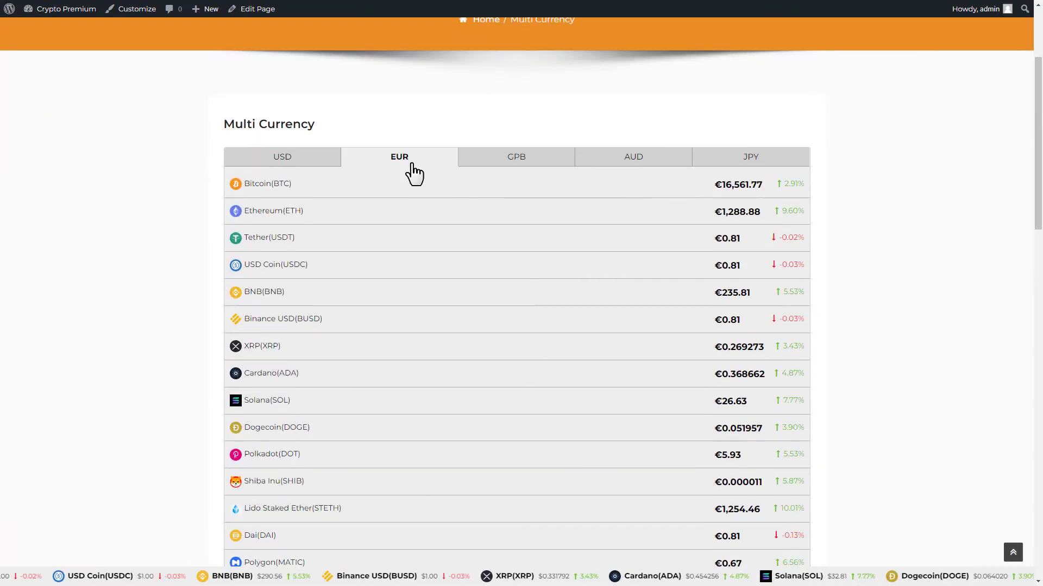